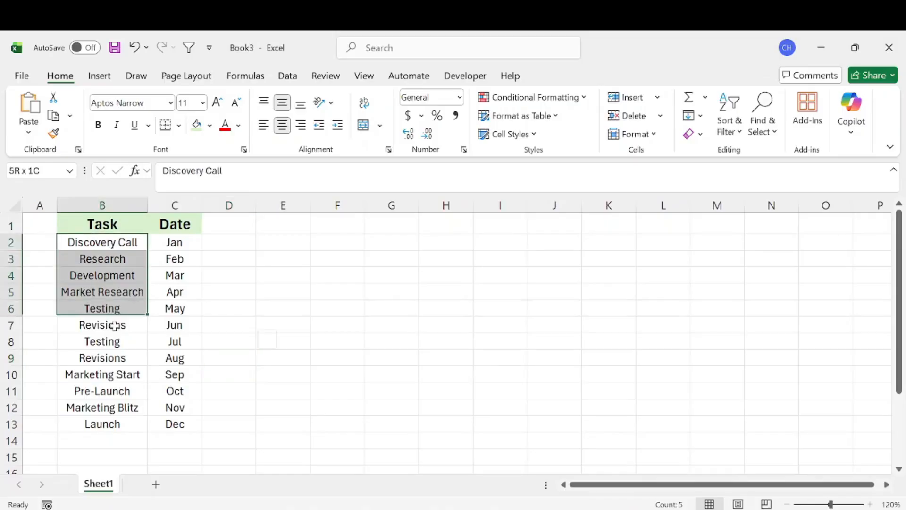
pyautogui.moveTo(178, 245); pyautogui.dragTo(176, 427)
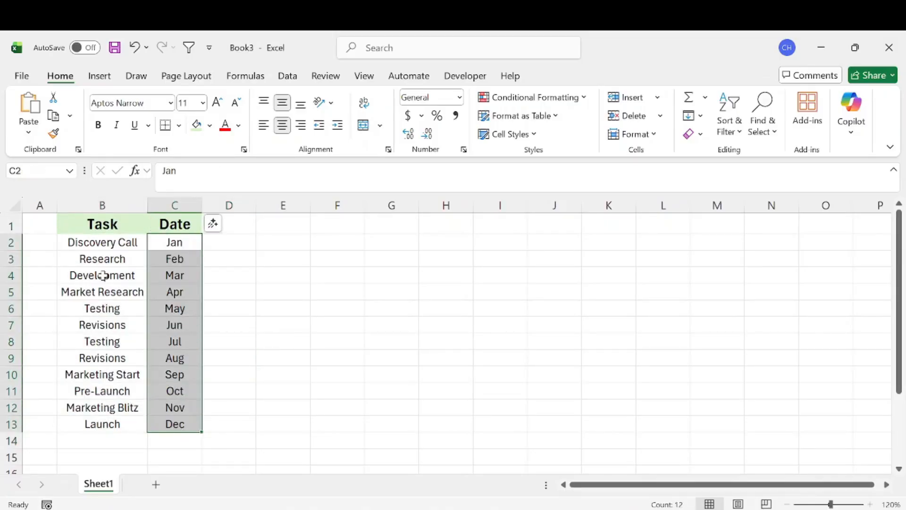
pyautogui.moveTo(105, 205); pyautogui.dragTo(182, 209)
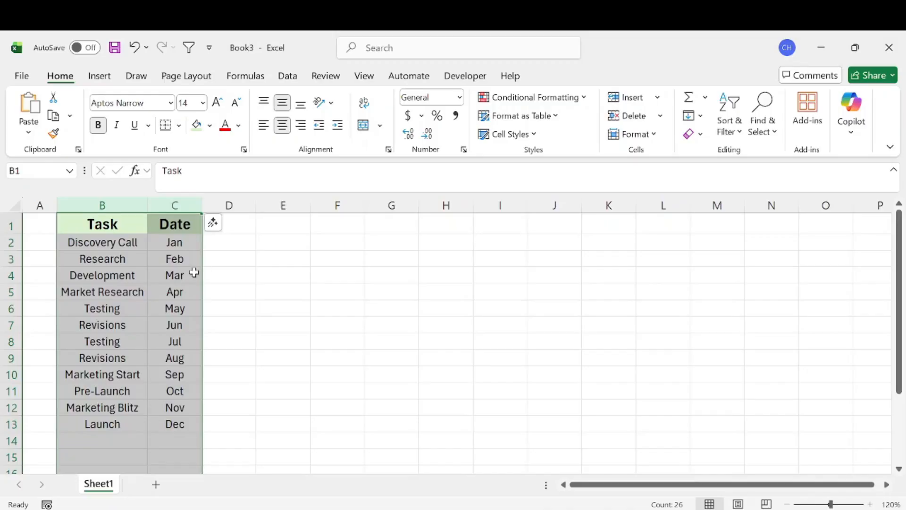
pyautogui.moveTo(108, 424); pyautogui.dragTo(173, 423)
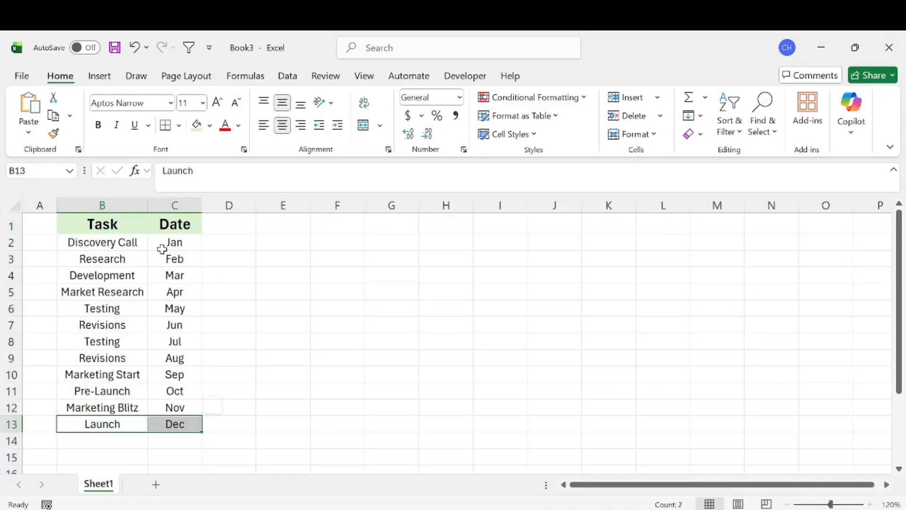
# Step: Add a "Height" heading in D1 with the same formatting as the Date header
pyautogui.click(182, 227)
pyautogui.moveTo(202, 225); pyautogui.dragTo(222, 229)
pyautogui.write('Height')
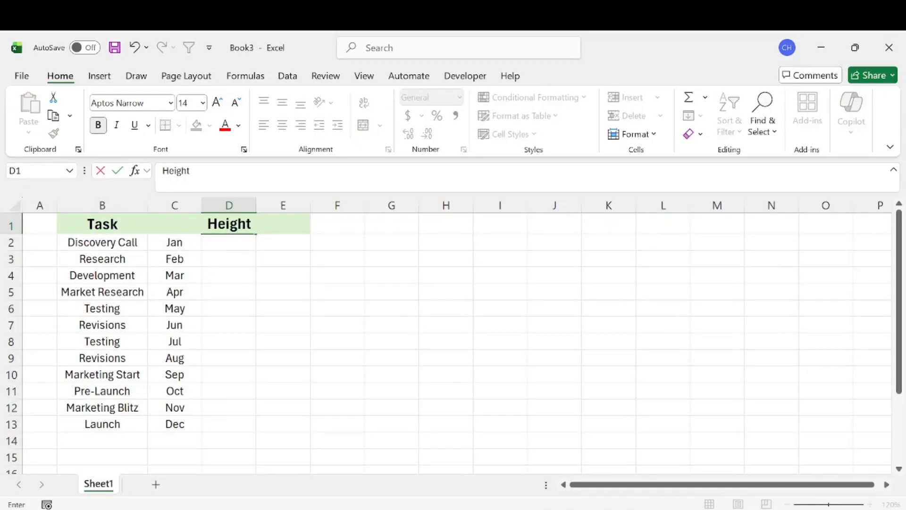
pyautogui.press('Return')
pyautogui.moveTo(124, 241); pyautogui.dragTo(180, 242)
pyautogui.moveTo(122, 259); pyautogui.dragTo(158, 257)
pyautogui.click(230, 259)
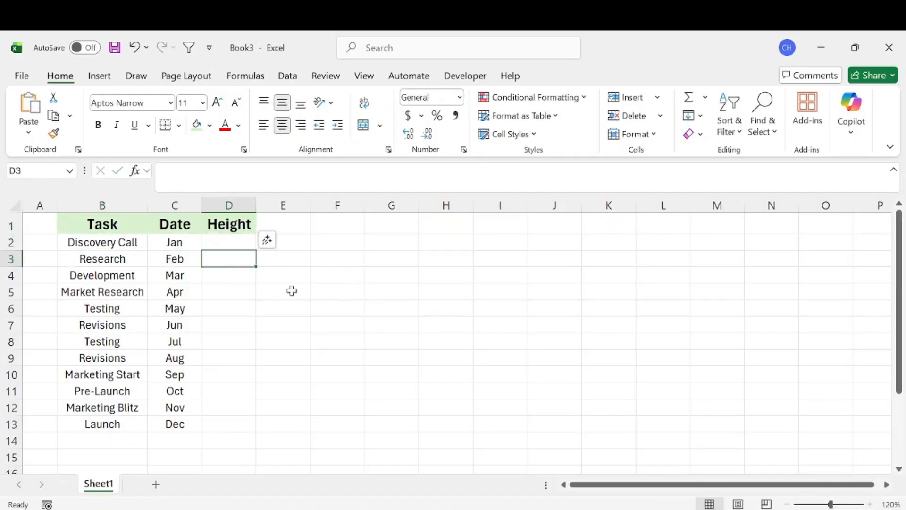
pyautogui.moveTo(282, 272); pyautogui.dragTo(784, 270)
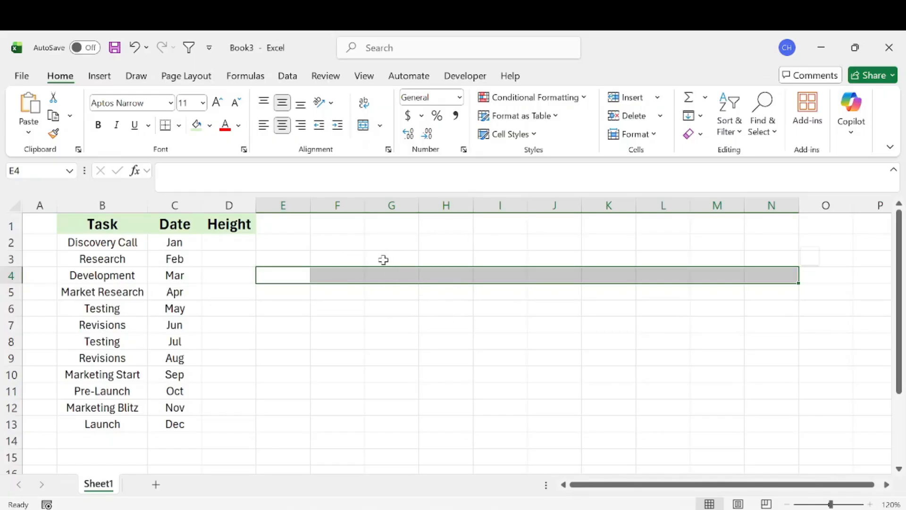
pyautogui.moveTo(97, 245); pyautogui.dragTo(174, 242)
pyautogui.moveTo(105, 241); pyautogui.dragTo(199, 242)
# Step: Enter the heights 2, -2, 4 and -4 in D2:D5 for the first four tasks
pyautogui.click(236, 244)
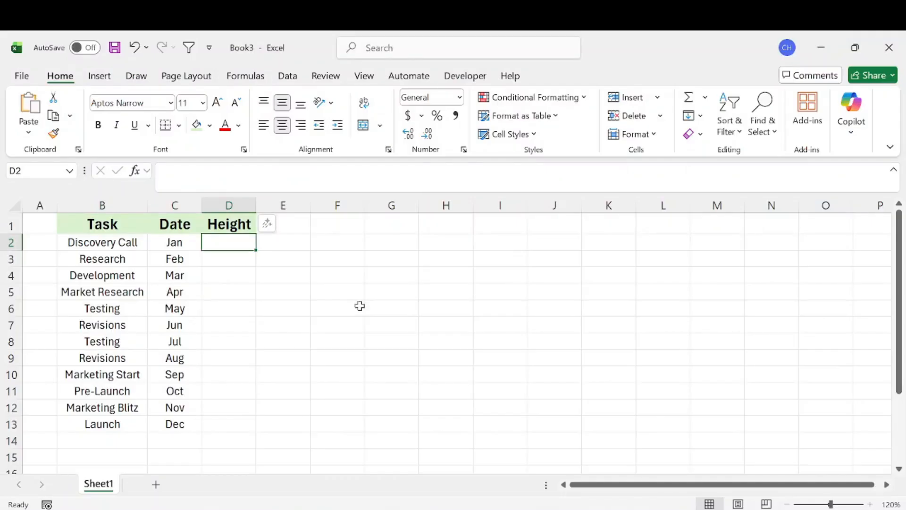
pyautogui.write('2')
pyautogui.press('Return')
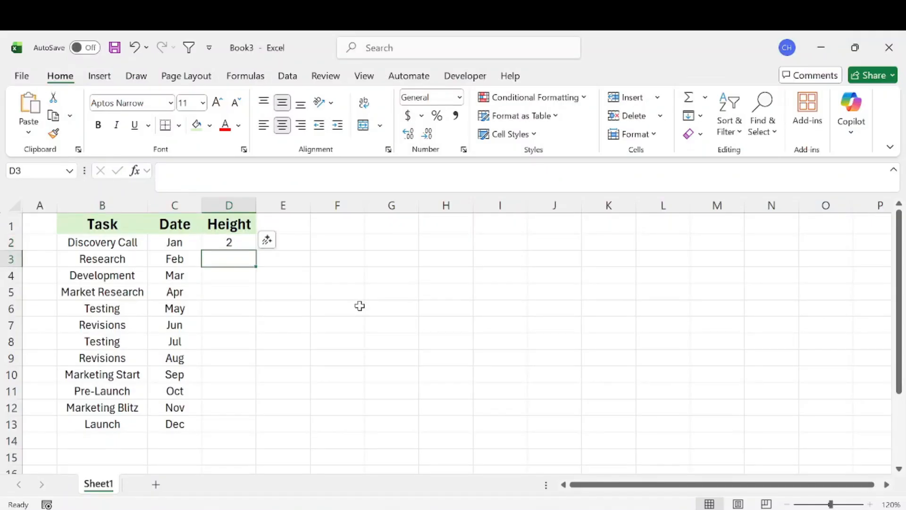
pyautogui.write('-2')
pyautogui.press('Return')
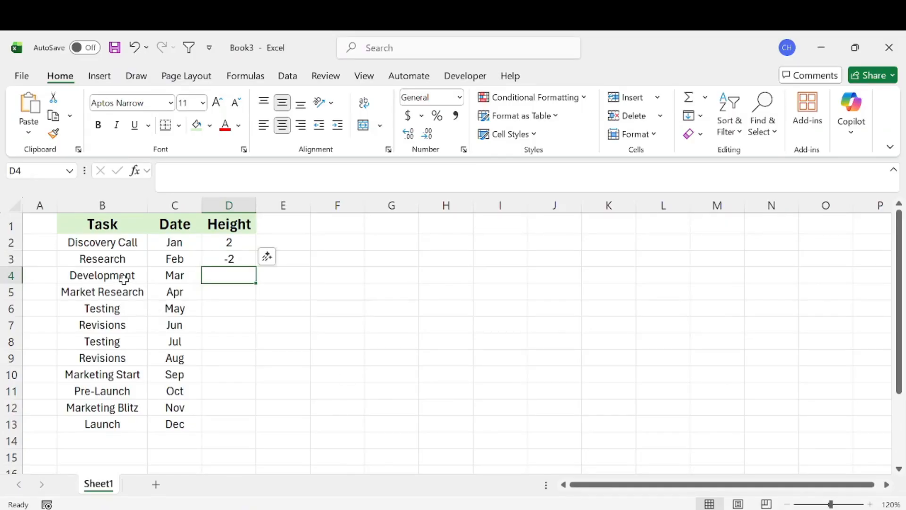
pyautogui.write('4')
pyautogui.press('Return')
pyautogui.write('-4')
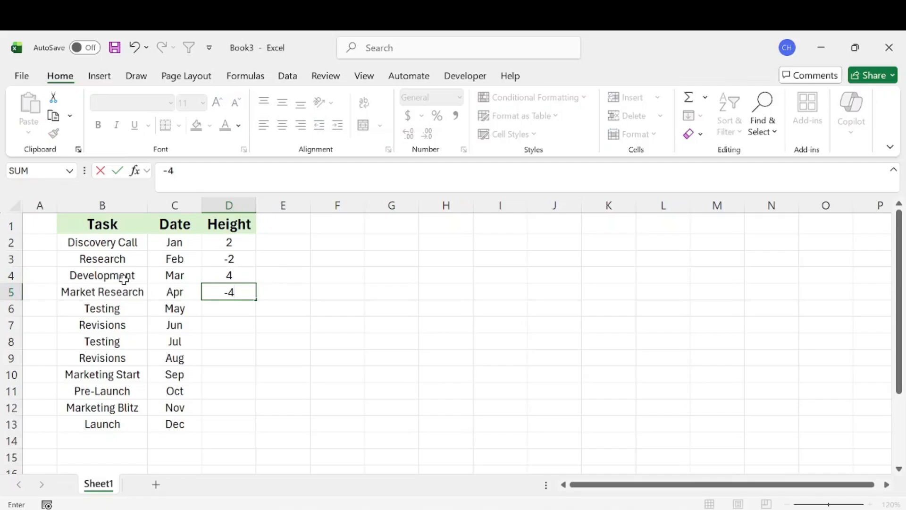
# Step: Copy the four heights from D2:D5 and repeat them in D6:D9 and D10:D13
pyautogui.moveTo(229, 242); pyautogui.dragTo(235, 293)
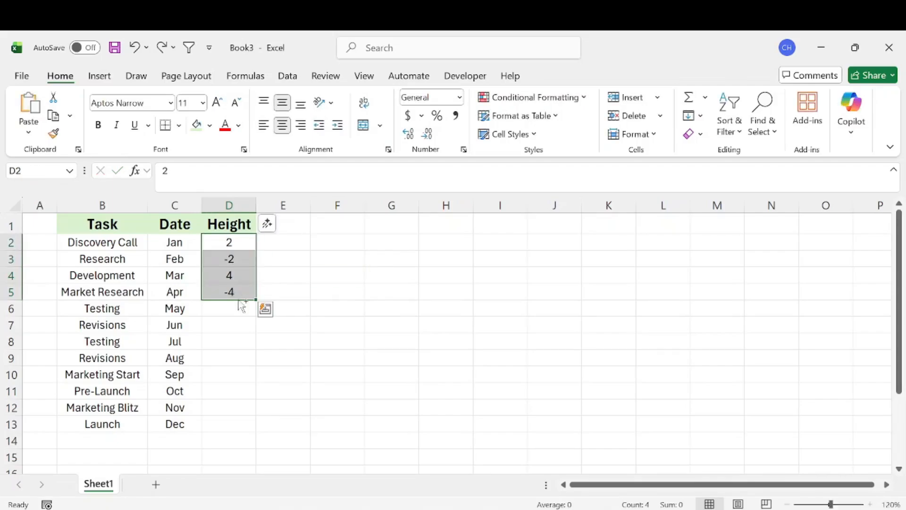
pyautogui.hotkey('ctrl', 'c')
pyautogui.click(229, 307)
pyautogui.hotkey('ctrl', 'v')
pyautogui.click(250, 376)
pyautogui.hotkey('ctrl', 'v')
pyautogui.click(313, 370)
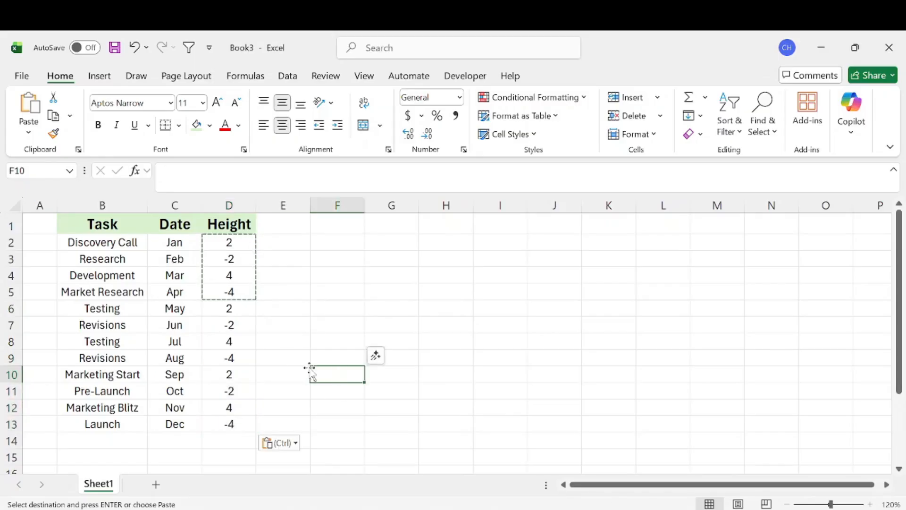
pyautogui.press('Up')
pyautogui.press('Up')
pyautogui.press('Up')
pyautogui.press('Escape')
pyautogui.moveTo(334, 295); pyautogui.dragTo(586, 291)
pyautogui.press('Up')
pyautogui.press('Up')
pyautogui.press('Up')
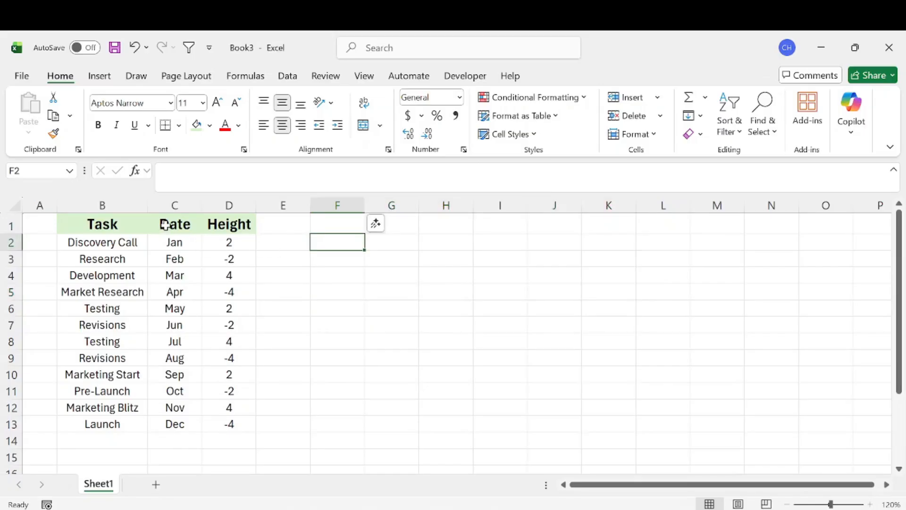
# Step: Insert a 2-D clustered column chart from the Date and Height data in C1:D13, then shrink and place it beside the table
pyautogui.moveTo(166, 226); pyautogui.dragTo(217, 418)
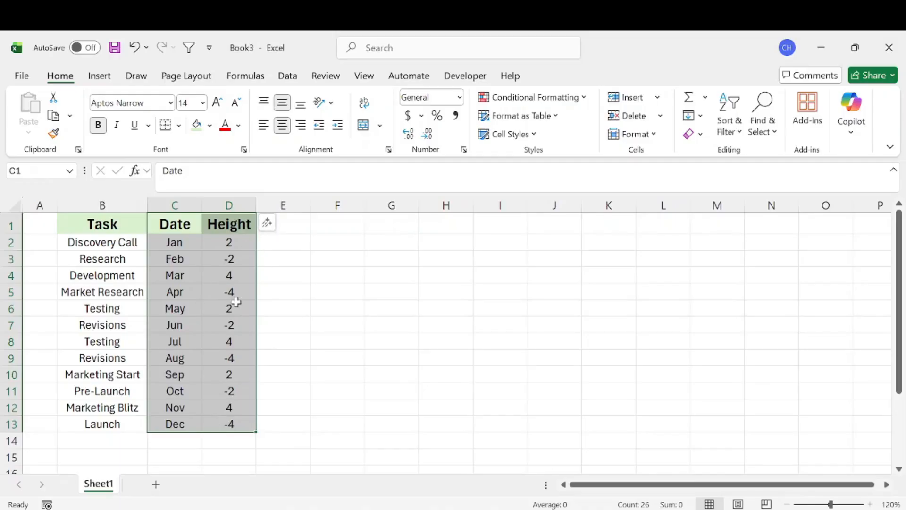
pyautogui.click(108, 75)
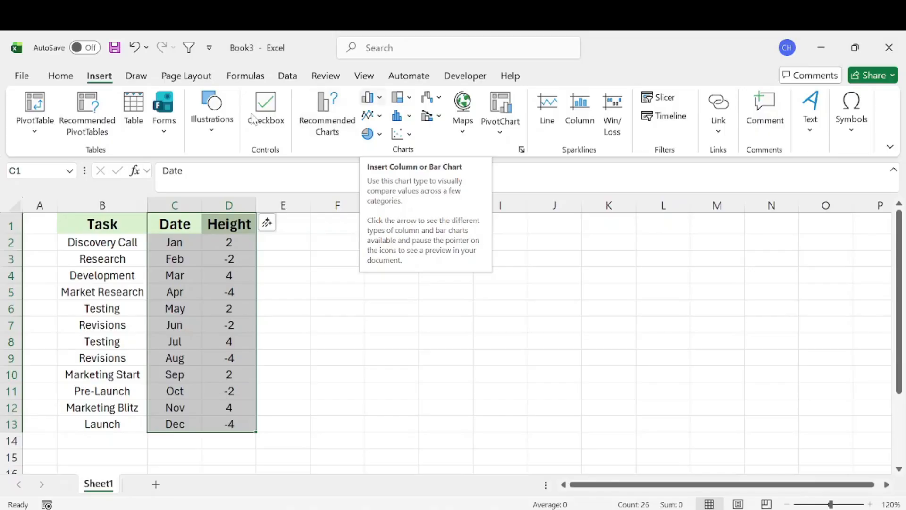
pyautogui.click(379, 99)
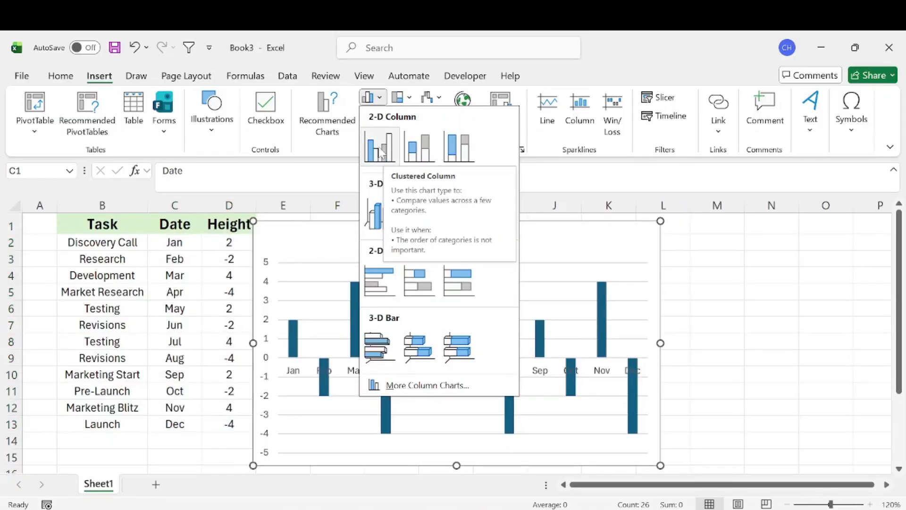
pyautogui.click(380, 151)
pyautogui.moveTo(676, 462); pyautogui.dragTo(625, 436)
pyautogui.moveTo(503, 250); pyautogui.dragTo(518, 252)
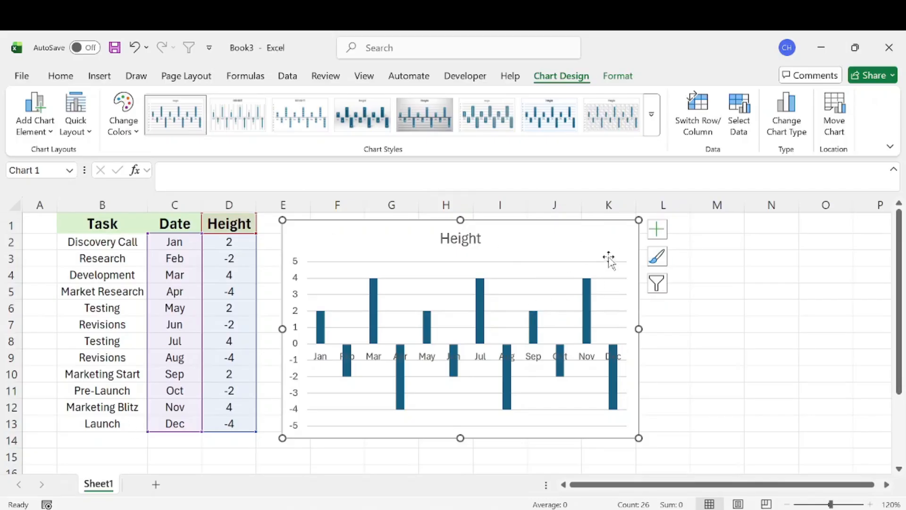
# Step: Add data labels to the chart that show the task names from B2:B13 instead of the values
pyautogui.click(656, 230)
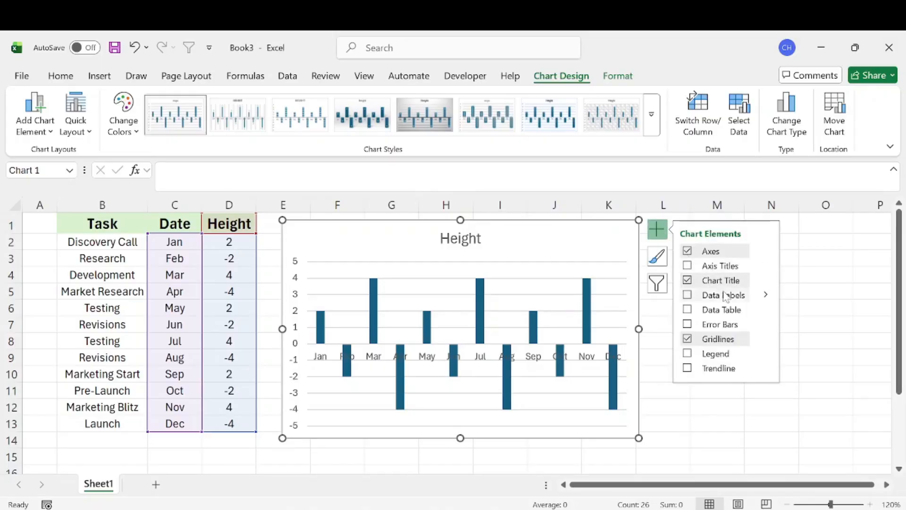
pyautogui.click(767, 297)
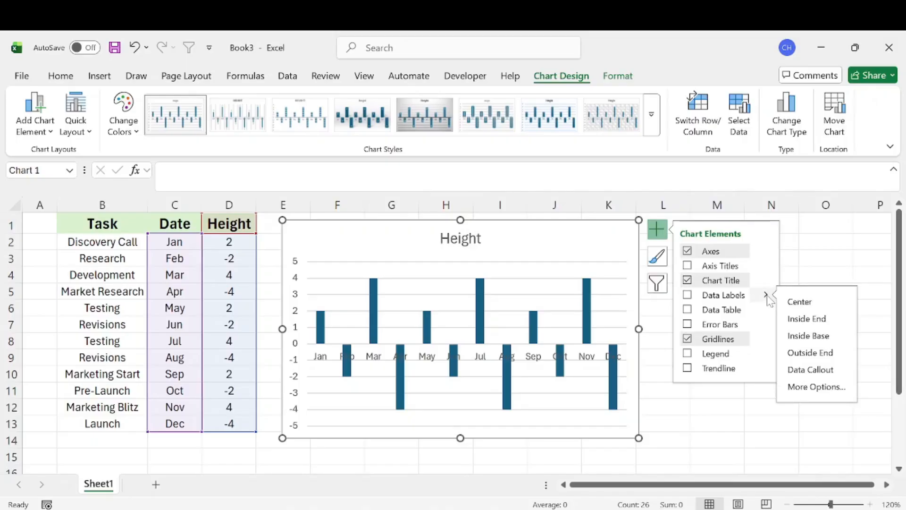
pyautogui.click(815, 386)
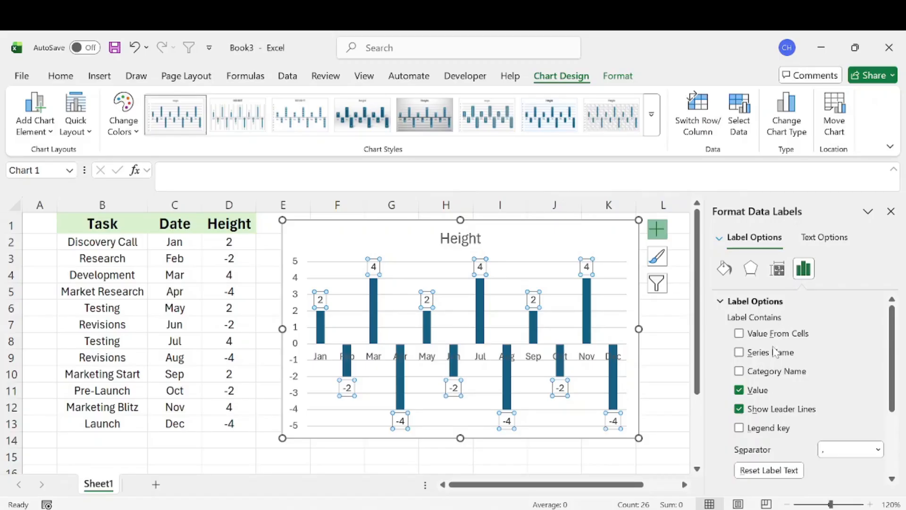
pyautogui.click(739, 333)
pyautogui.moveTo(175, 224); pyautogui.dragTo(229, 424)
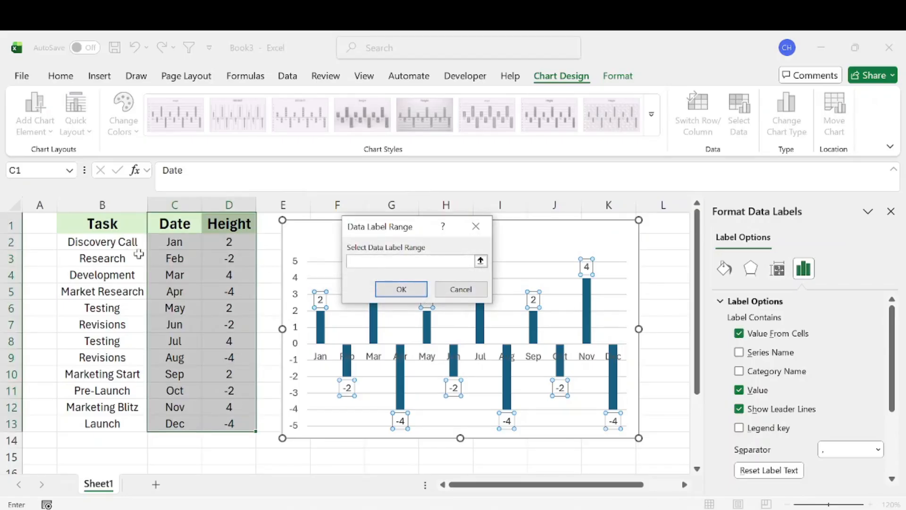
pyautogui.moveTo(125, 243); pyautogui.dragTo(130, 424)
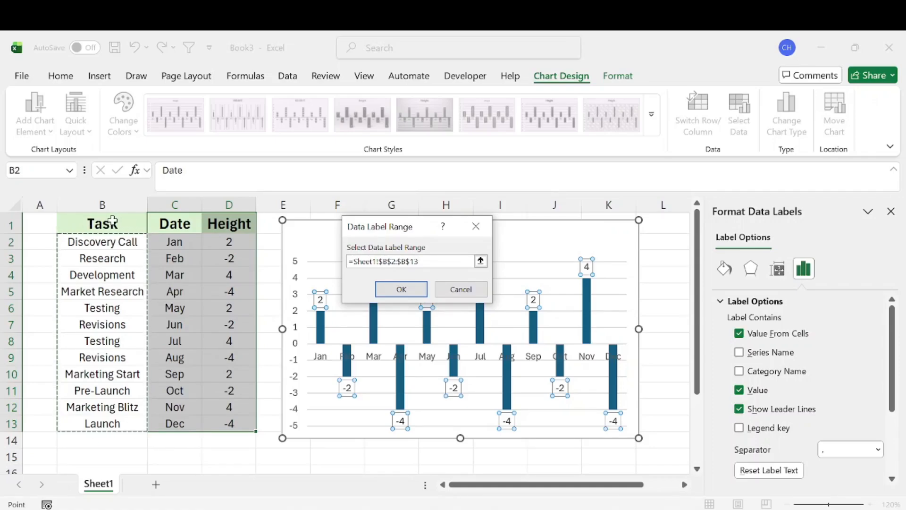
pyautogui.click(401, 289)
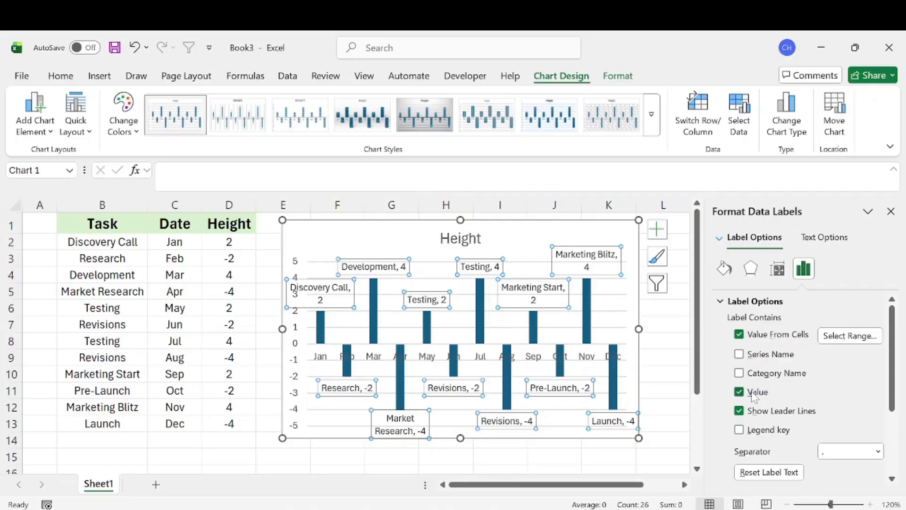
pyautogui.click(739, 392)
pyautogui.click(665, 274)
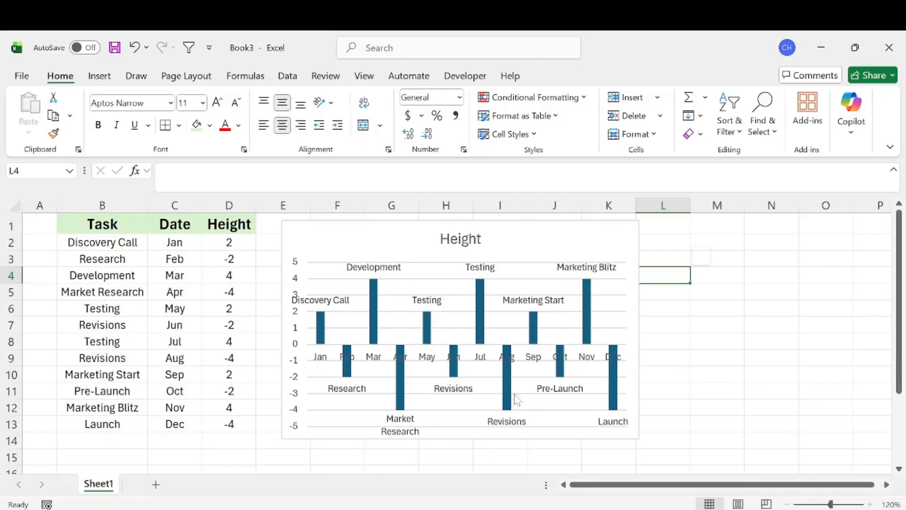
# Step: Remove the fill colour from the Height series columns
pyautogui.doubleClick(321, 332)
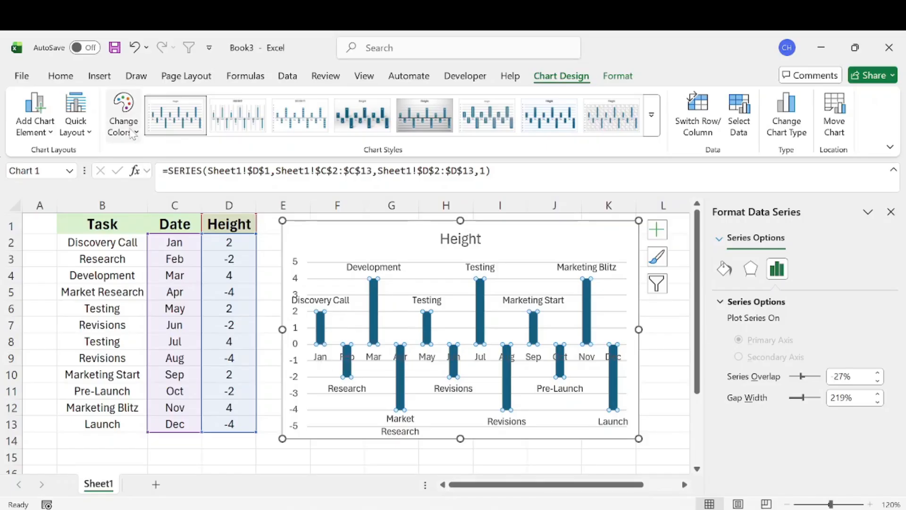
pyautogui.click(608, 78)
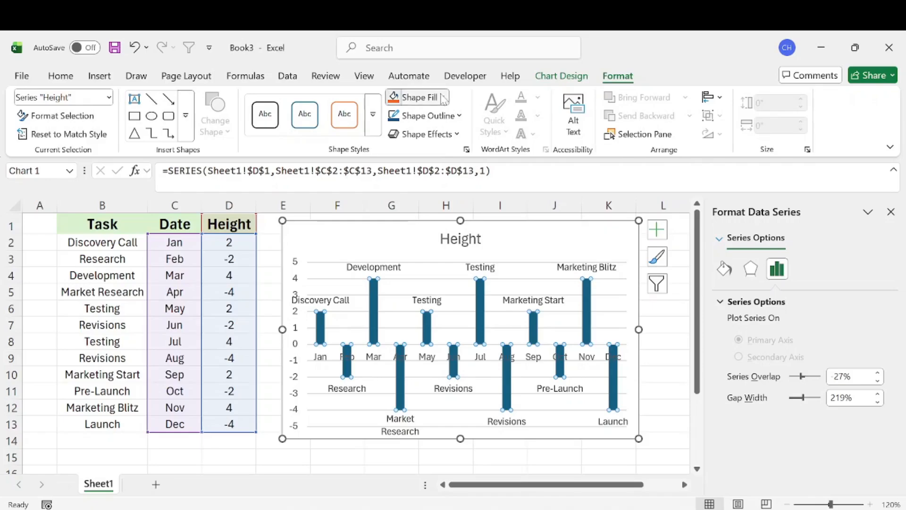
pyautogui.click(425, 97)
pyautogui.click(440, 363)
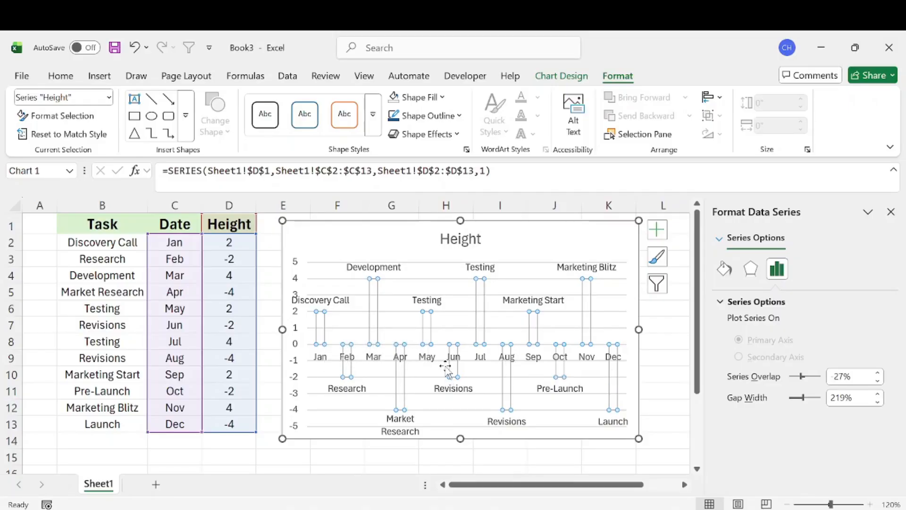
# Step: Add vertical error bars to the Height series with the Minus direction and the No Cap end style
pyautogui.click(657, 236)
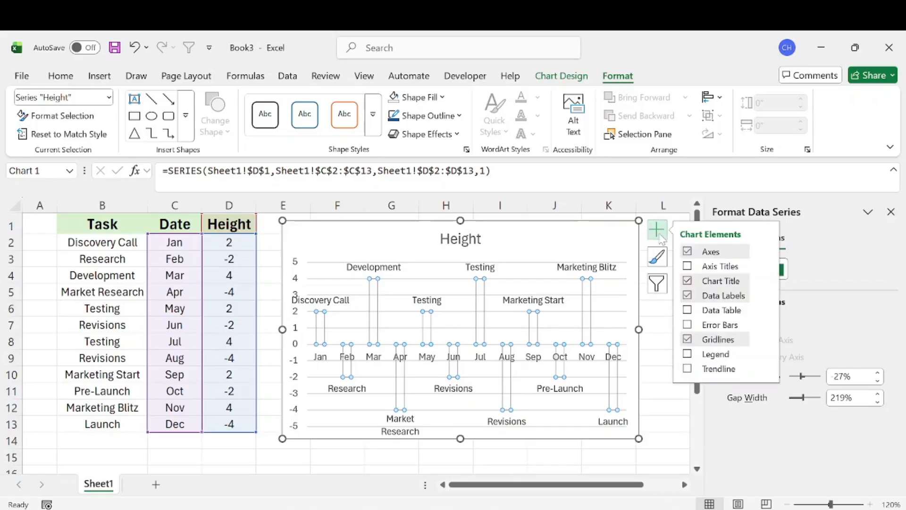
pyautogui.click(766, 326)
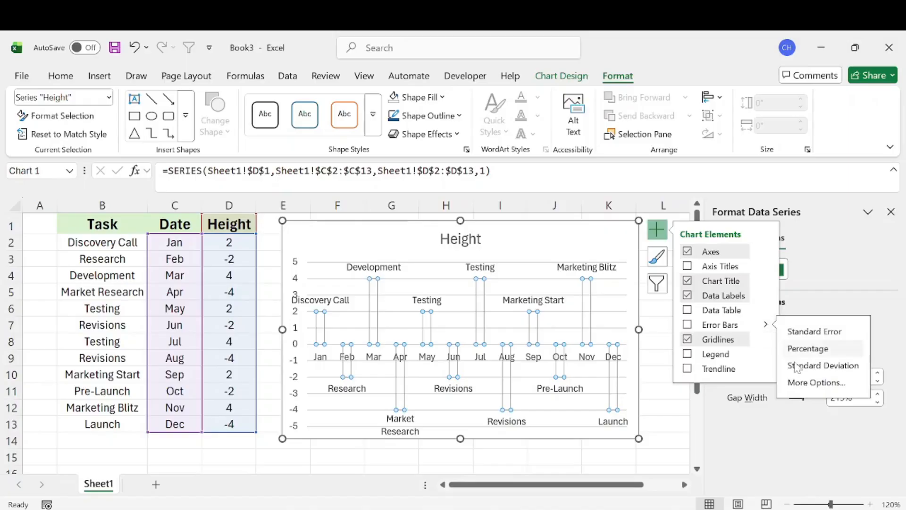
pyautogui.click(805, 383)
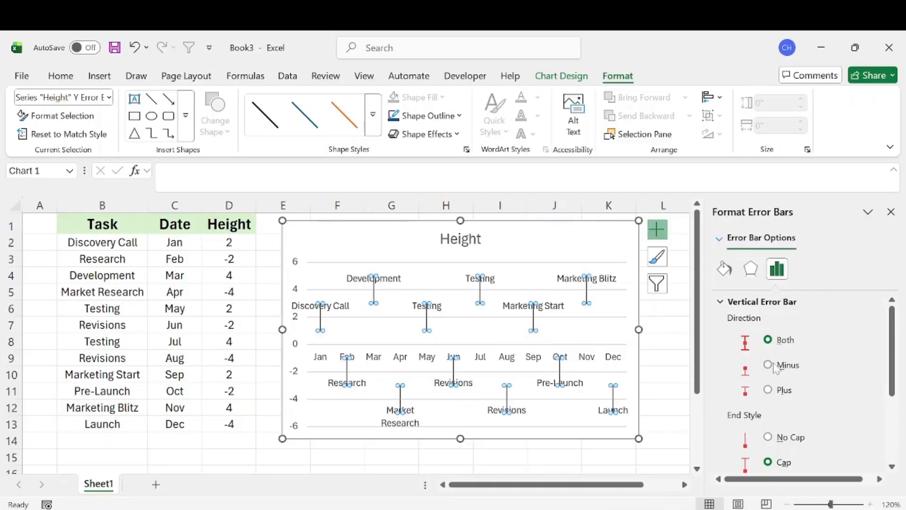
pyautogui.click(772, 367)
pyautogui.scroll(-2, 772, 370)
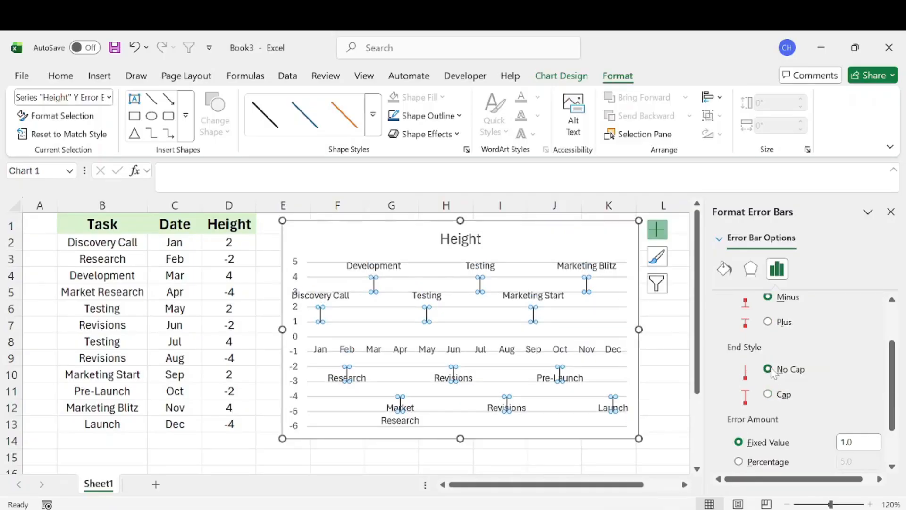
pyautogui.click(769, 369)
# Step: Set the error amount to a percentage of 100 so each error bar reaches the horizontal axis
pyautogui.scroll(-2, 760, 387)
pyautogui.click(739, 403)
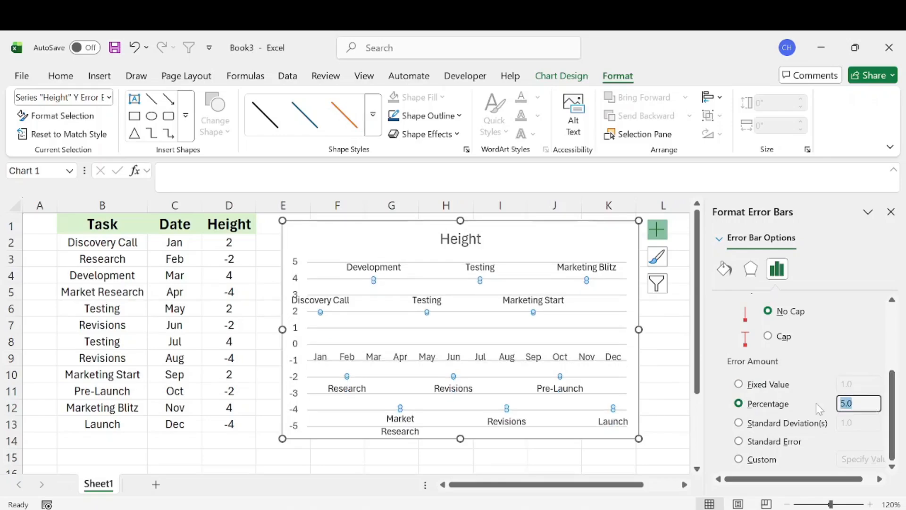
pyautogui.write('1')
pyautogui.click(682, 325)
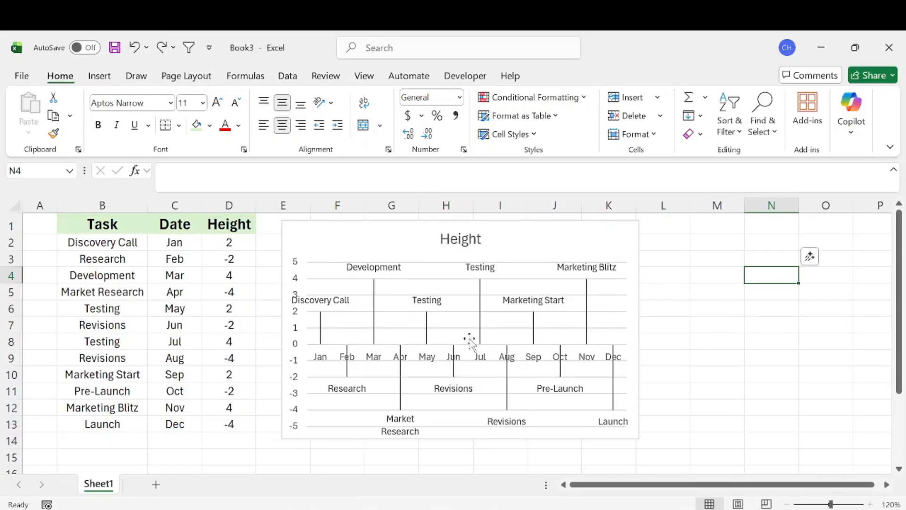
# Step: Delete the Height title from the timeline chart
pyautogui.click(544, 250)
pyautogui.click(464, 244)
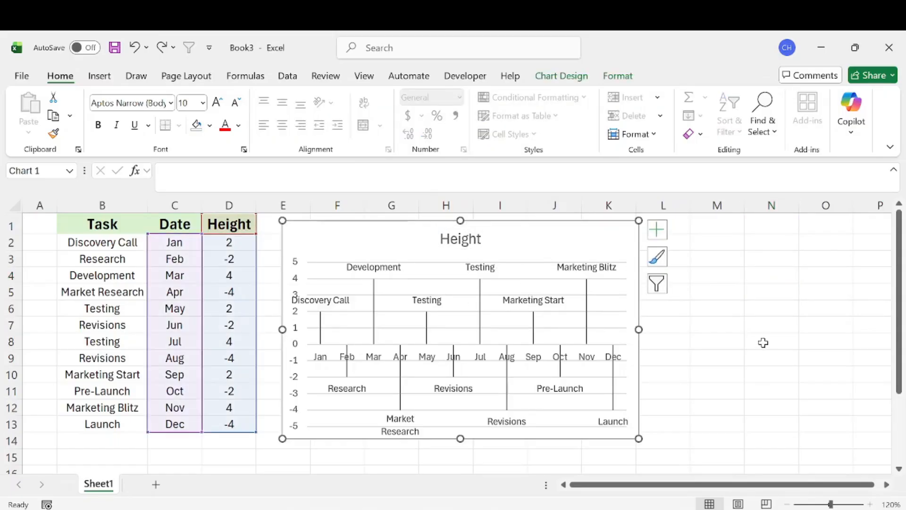
pyautogui.click(460, 238)
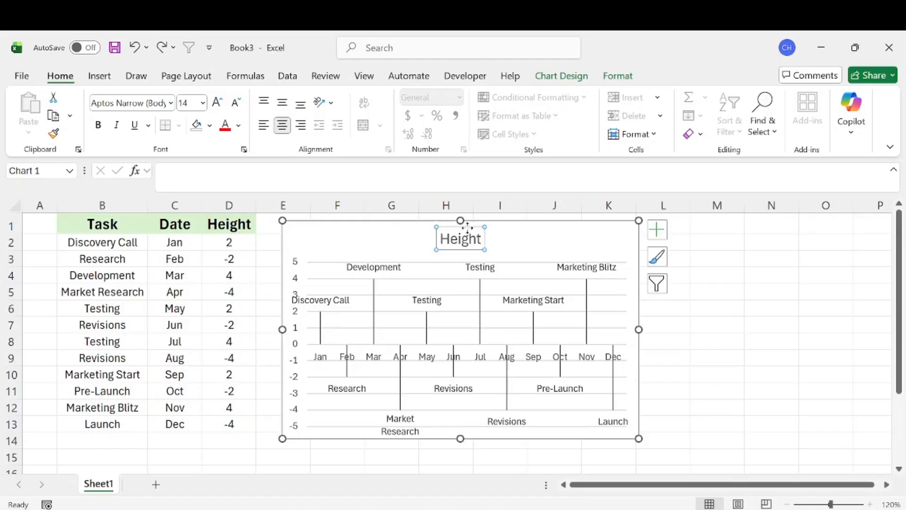
pyautogui.press('Delete')
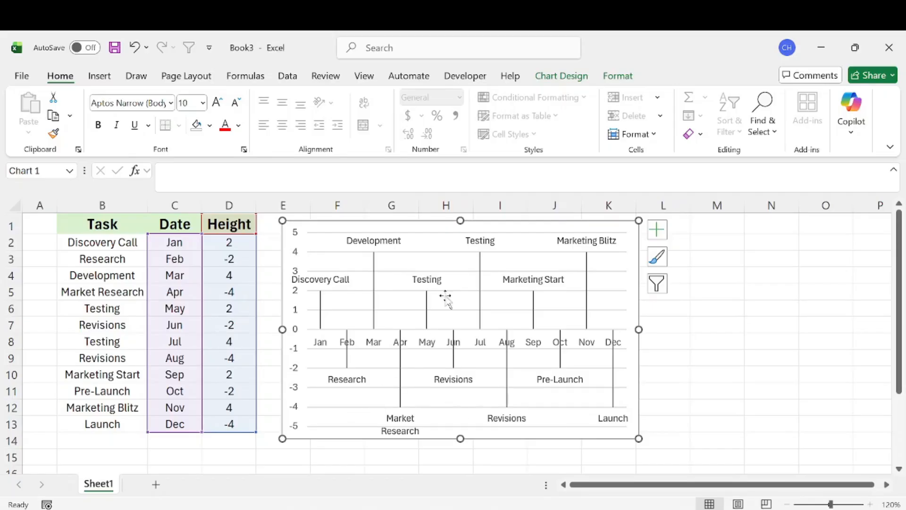
# Step: Hide the chart's primary vertical axis and remove its gridlines
pyautogui.click(658, 230)
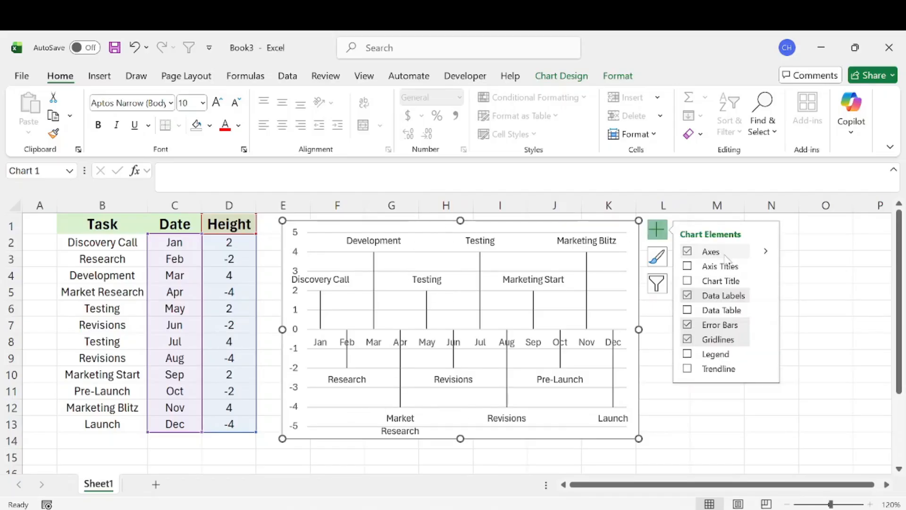
pyautogui.click(765, 252)
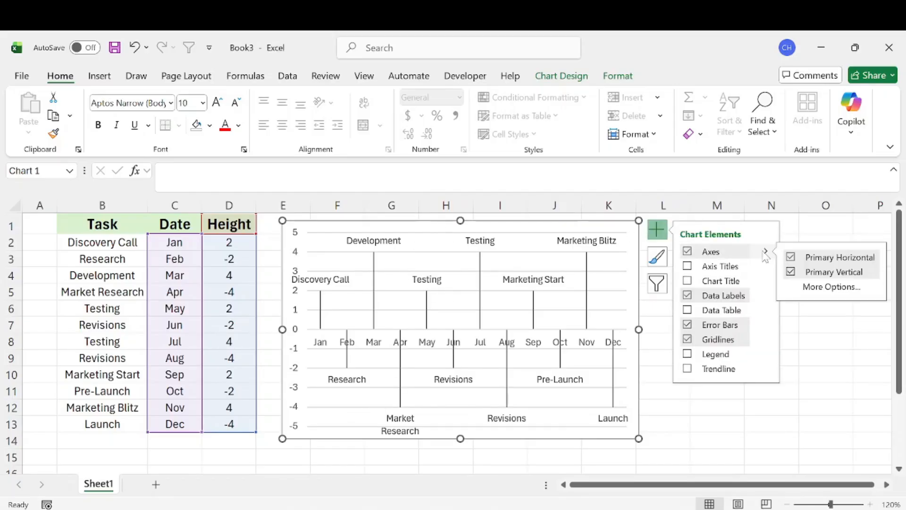
pyautogui.click(794, 272)
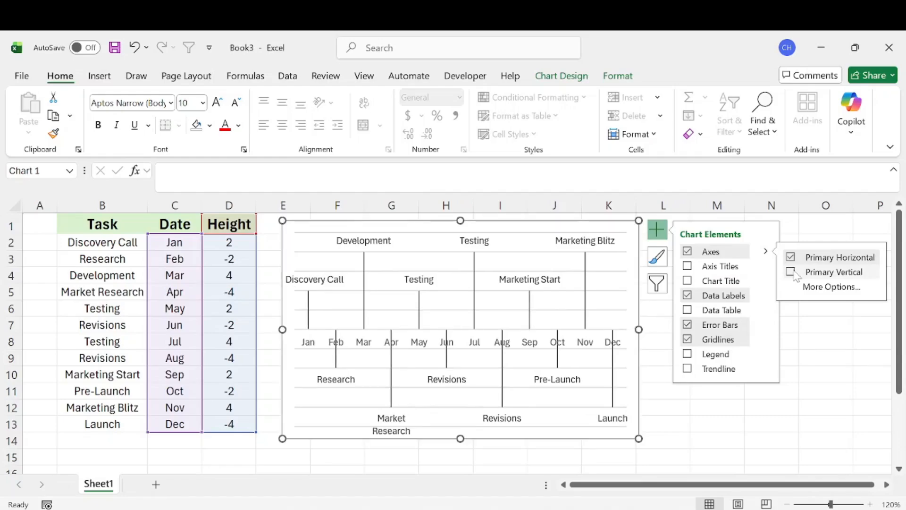
pyautogui.click(688, 340)
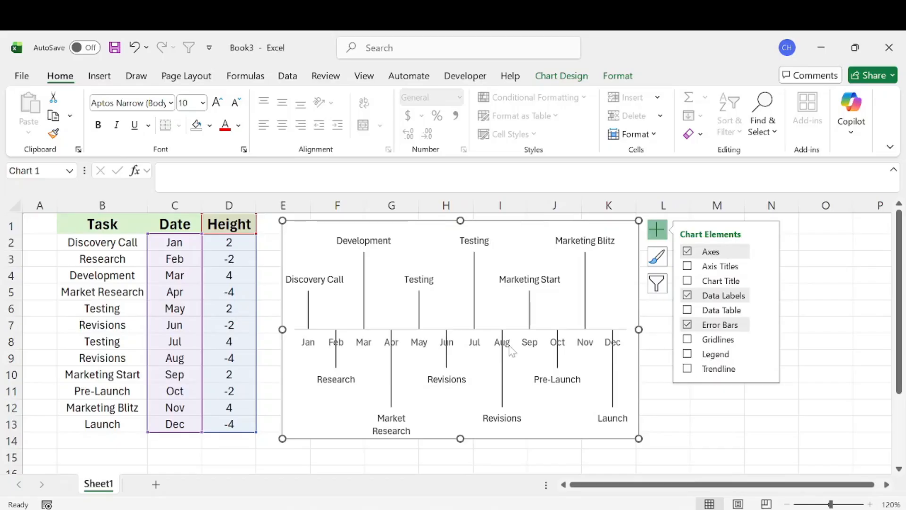
pyautogui.click(699, 422)
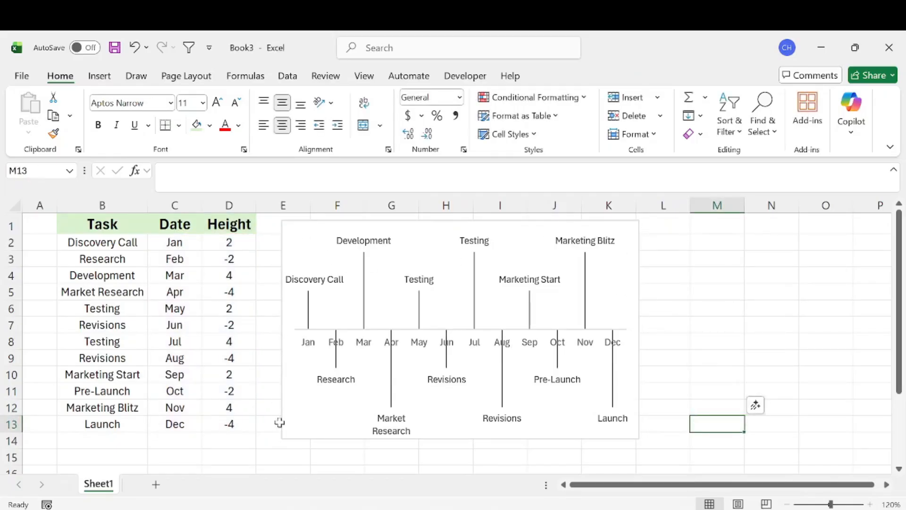
# Step: Remove the outline around the chart area by setting it to No Outline
pyautogui.click(319, 230)
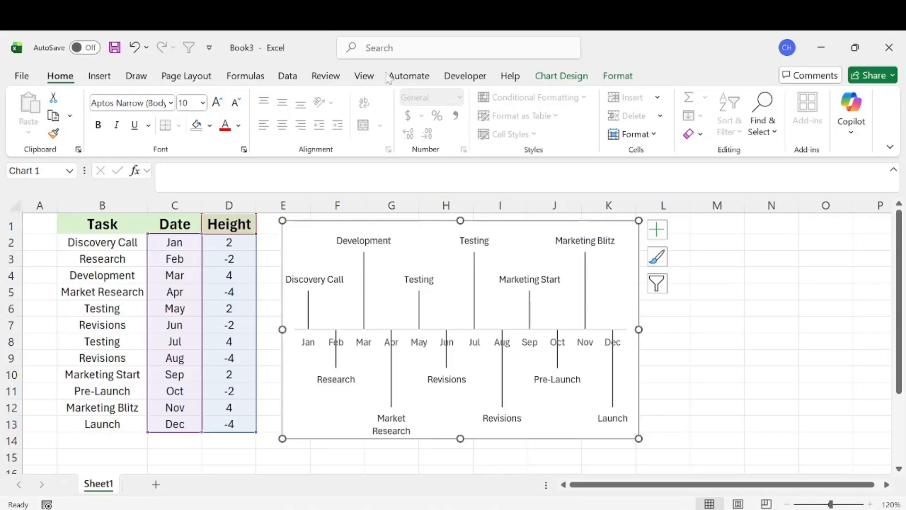
pyautogui.click(617, 76)
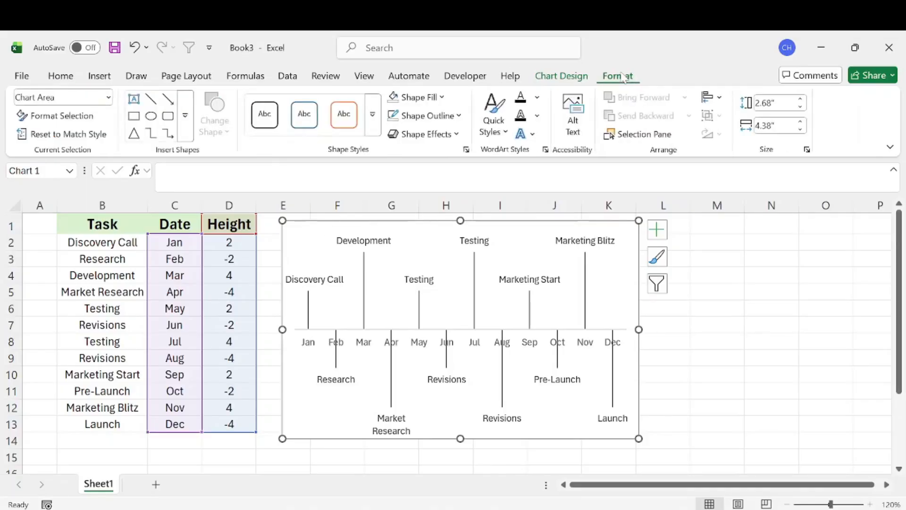
pyautogui.click(458, 116)
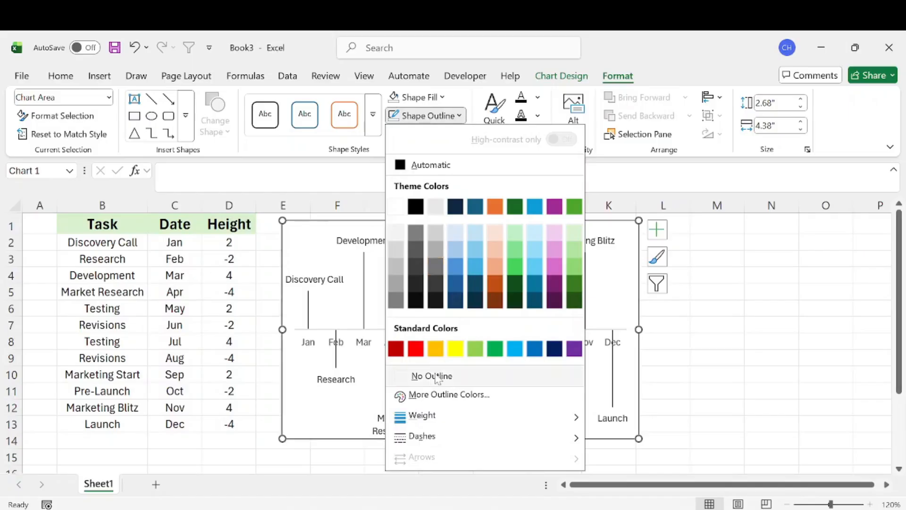
pyautogui.click(420, 375)
pyautogui.press('Escape')
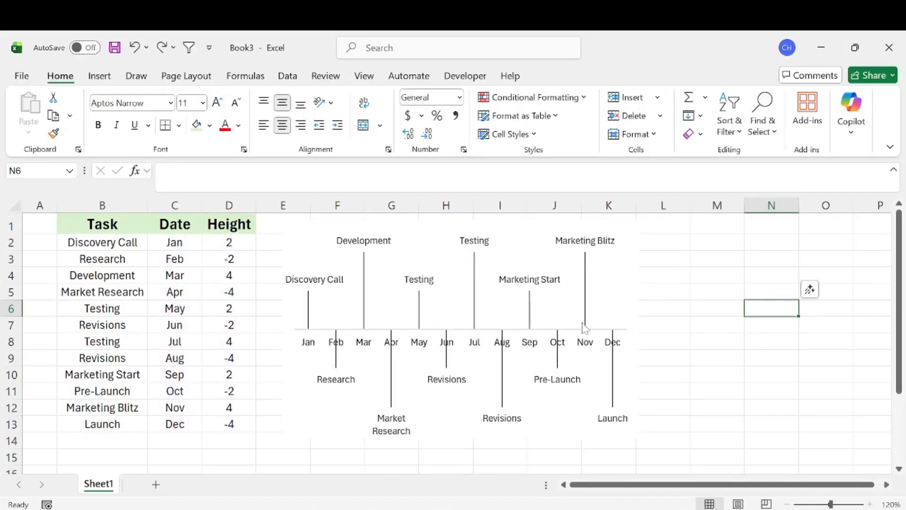
# Step: Format the chart's horizontal axis line with the Automatic black outline colour and a 2¼ pt weight
pyautogui.click(513, 330)
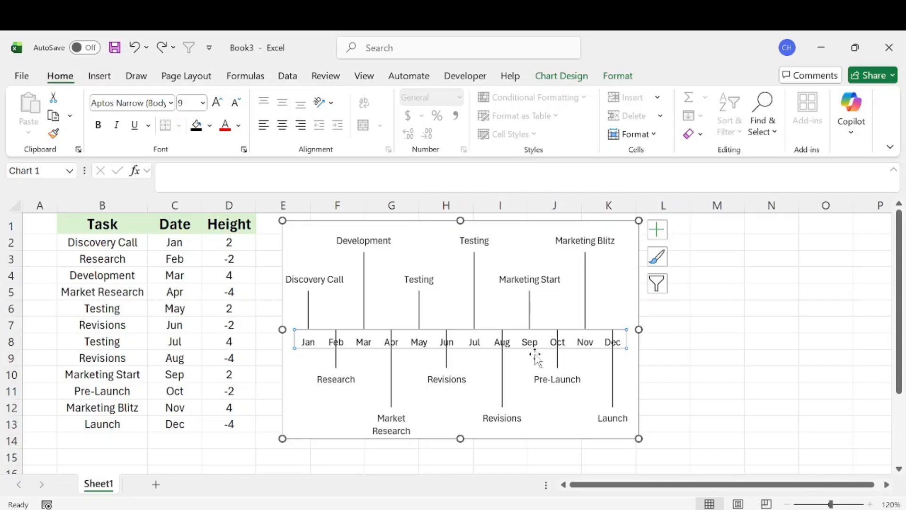
pyautogui.click(552, 77)
pyautogui.click(613, 75)
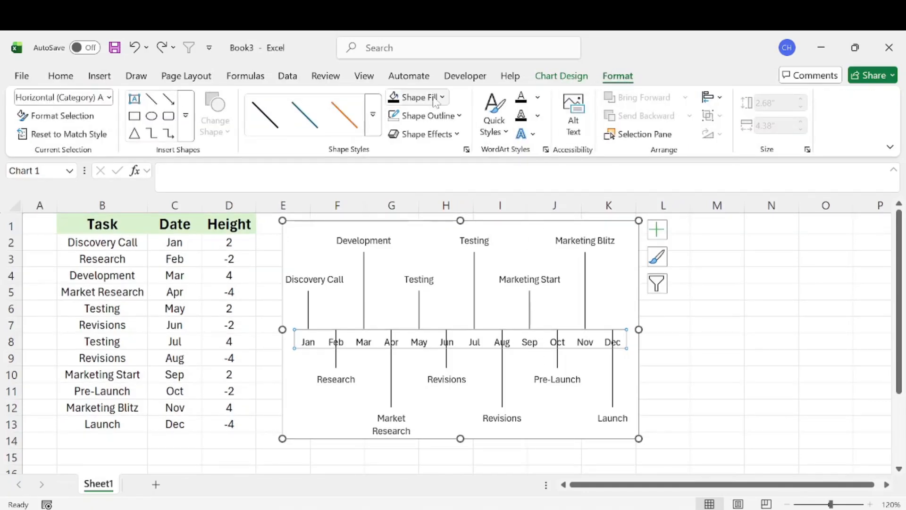
pyautogui.click(462, 116)
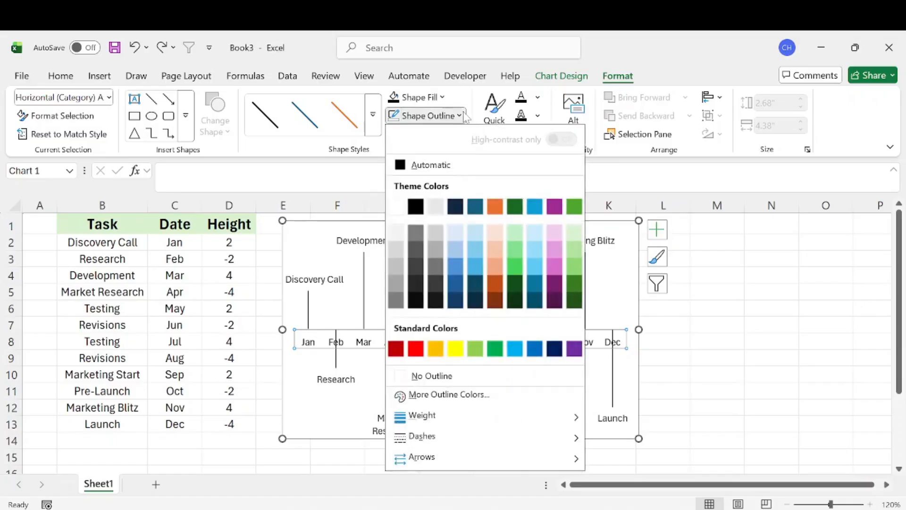
pyautogui.click(425, 166)
pyautogui.click(447, 117)
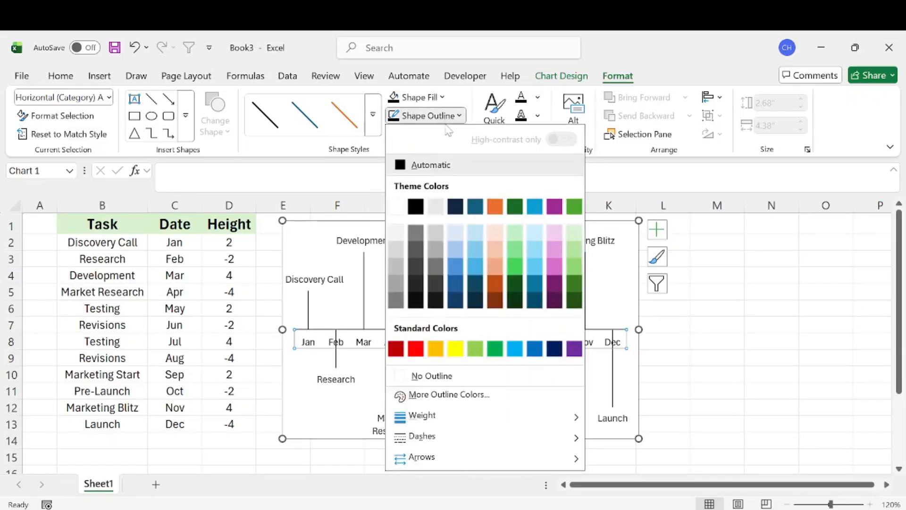
pyautogui.moveTo(451, 418)
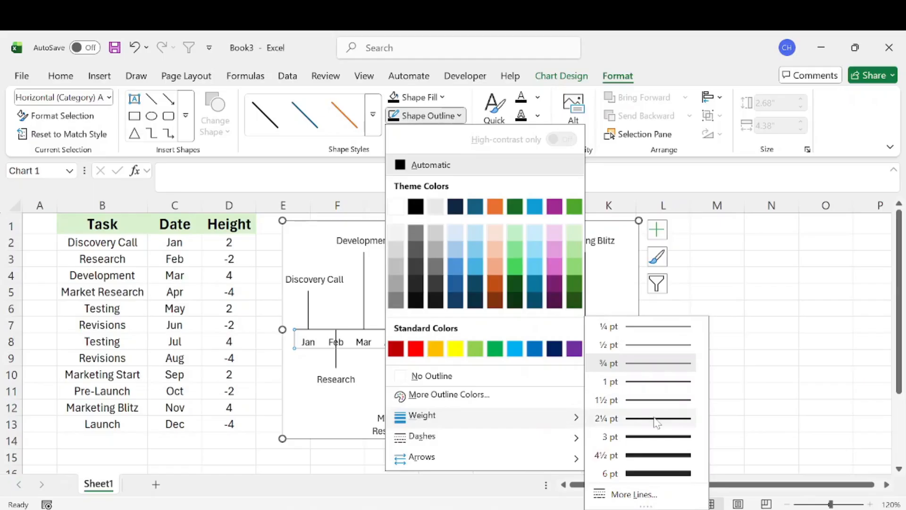
pyautogui.click(654, 418)
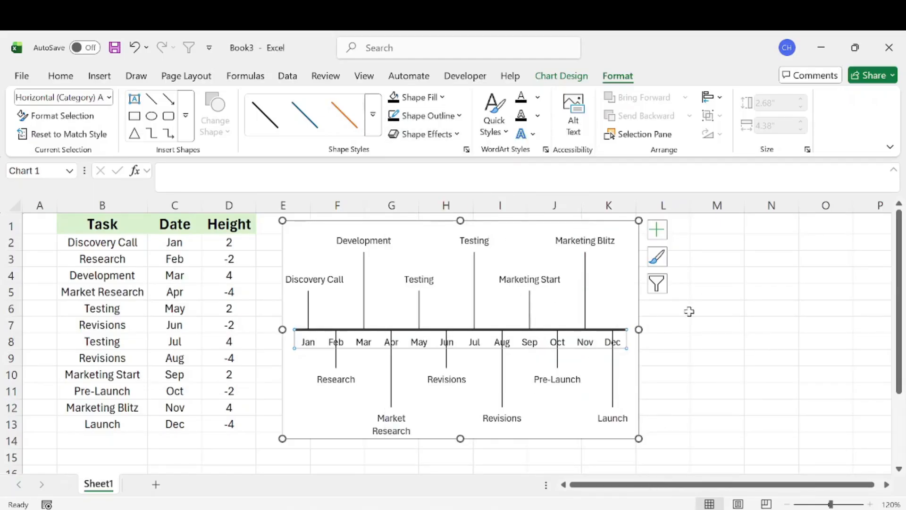
pyautogui.click(718, 347)
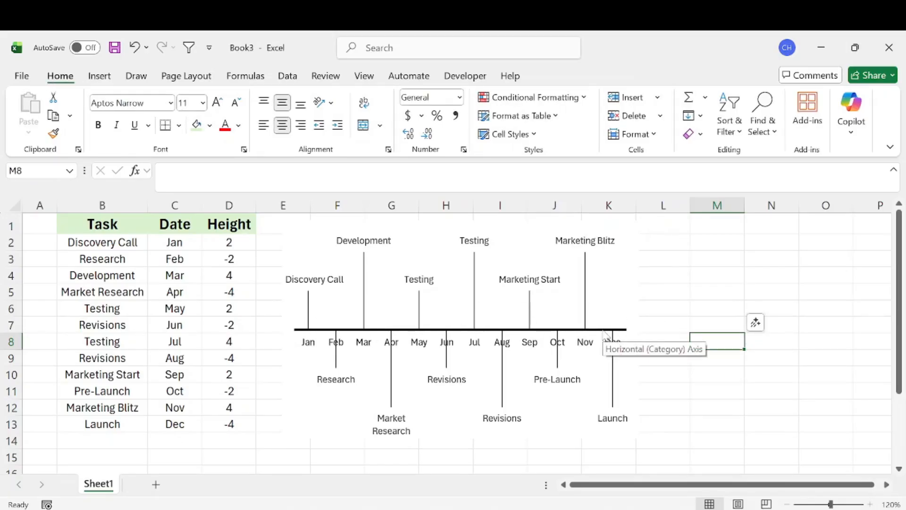
# Step: Try a height of 2 for the Development task in D4
pyautogui.moveTo(228, 243); pyautogui.dragTo(232, 422)
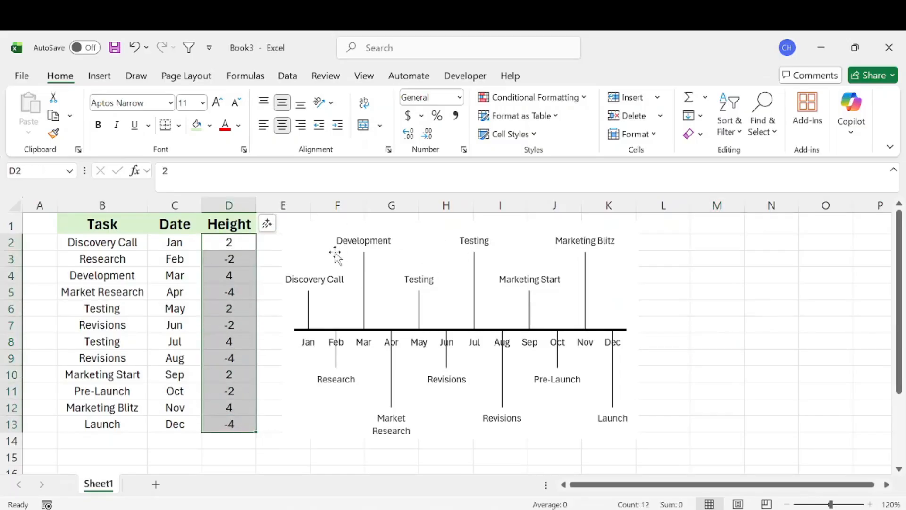
pyautogui.click(234, 262)
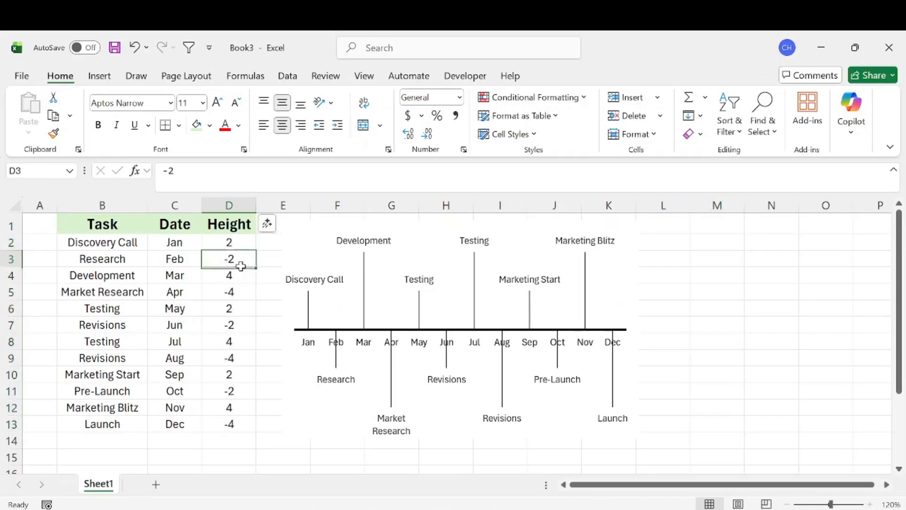
pyautogui.click(226, 278)
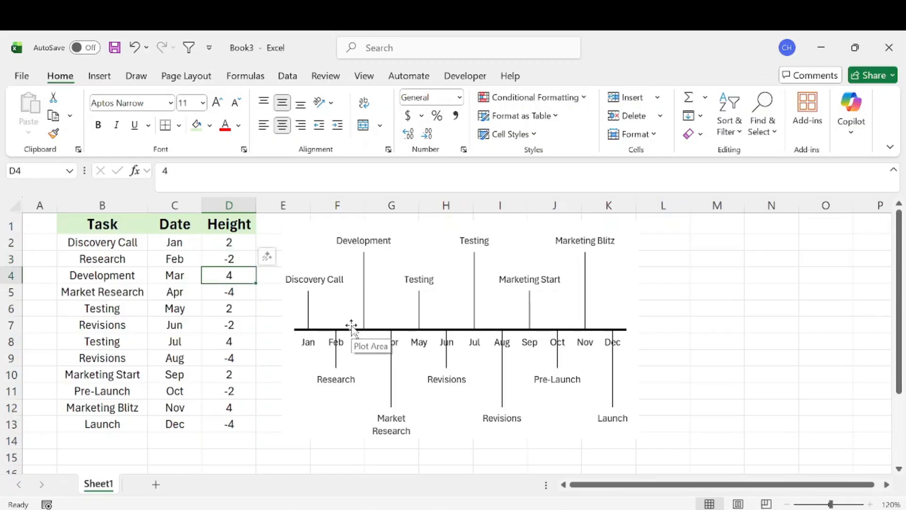
pyautogui.write('2')
pyautogui.press('Return')
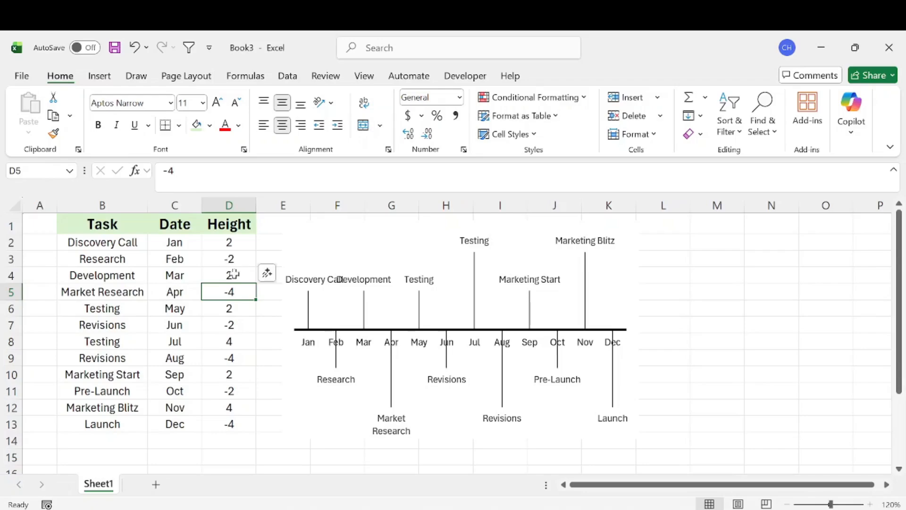
# Step: Try a height of 6 for the Development task in D4 and undo both height changes
pyautogui.click(241, 275)
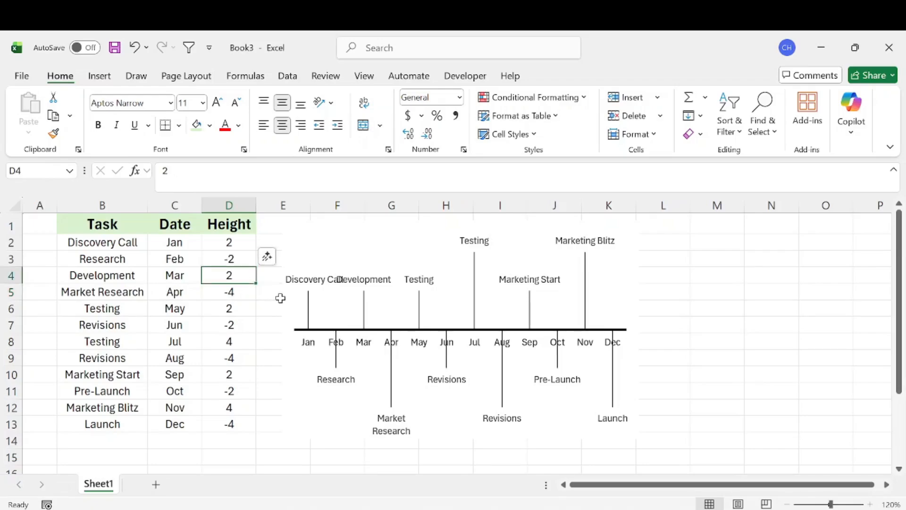
pyautogui.write('6')
pyautogui.press('Return')
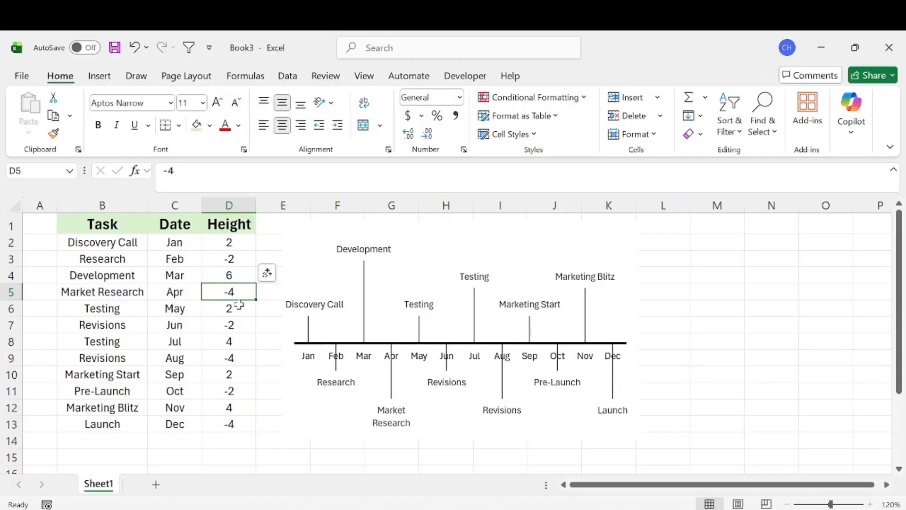
pyautogui.hotkey('ctrl', 'z')
pyautogui.hotkey('ctrl', 'z')
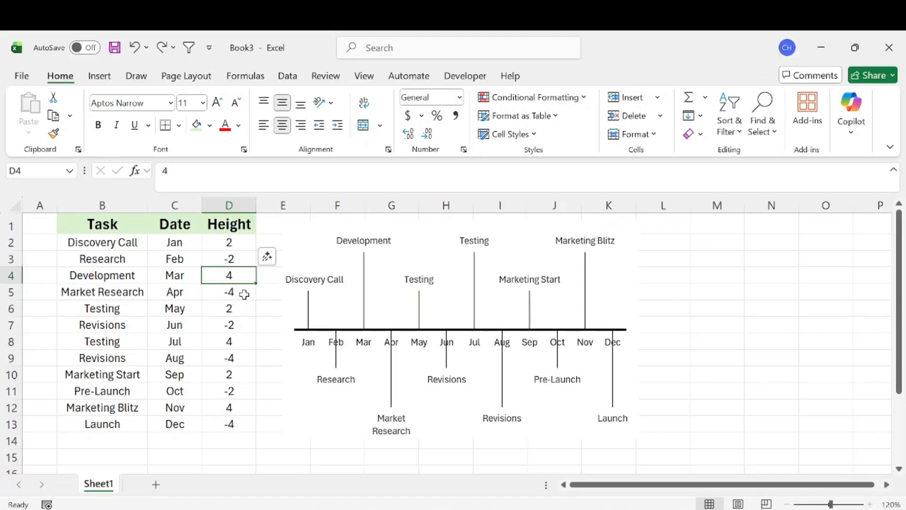